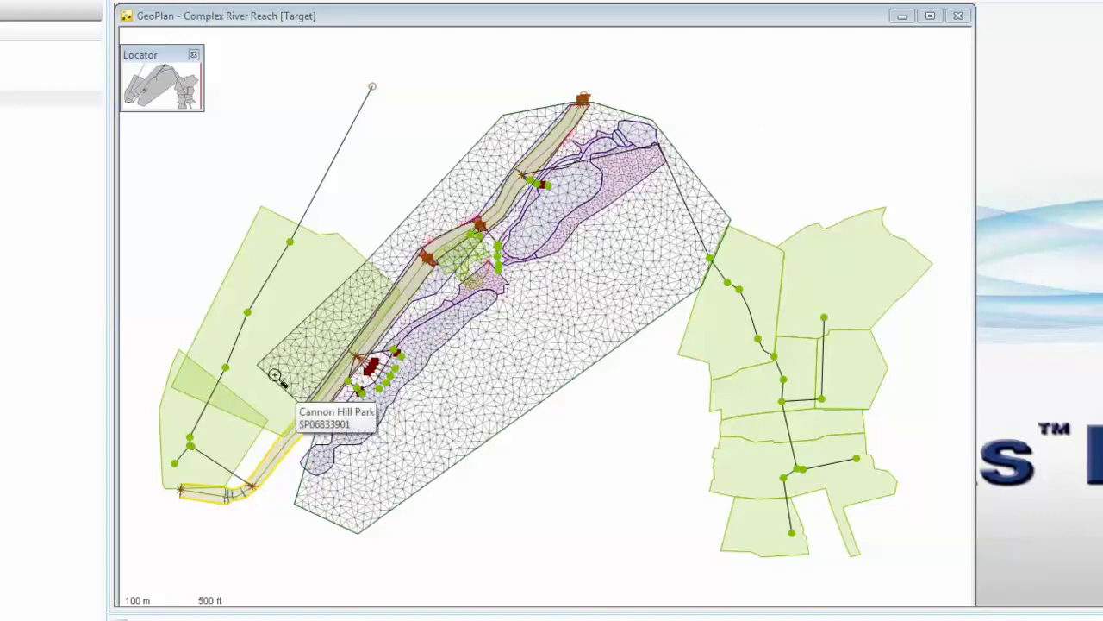
Step: Zoom in on the orange bridge and select the river polygons below and above it
left_click_drag(272, 387, 358, 447)
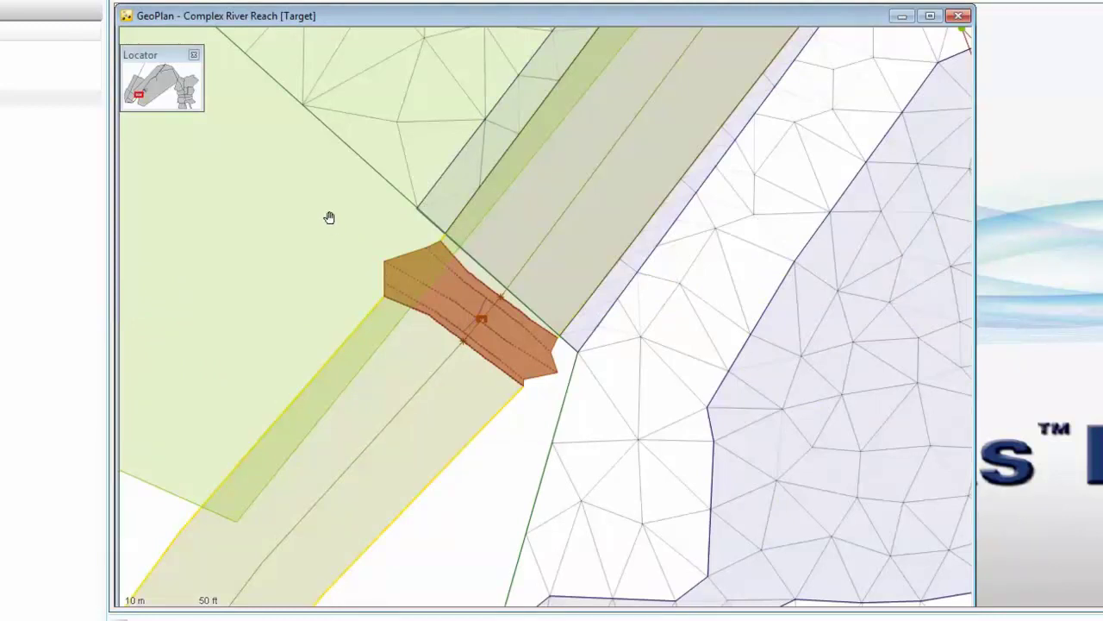
left_click_drag(318, 213, 628, 437)
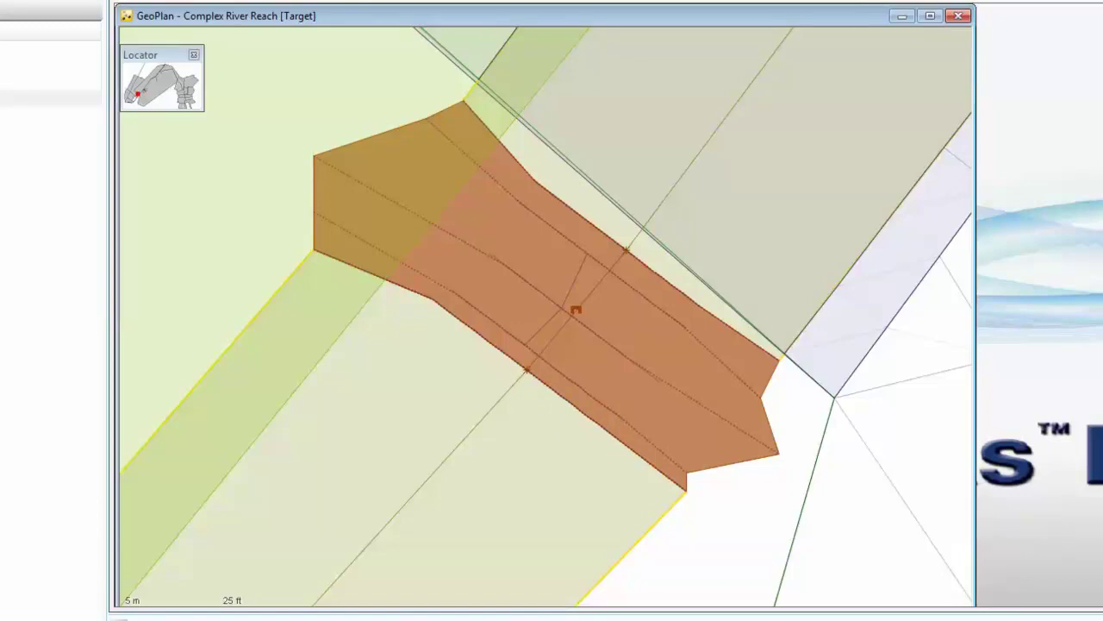
left_click(401, 360)
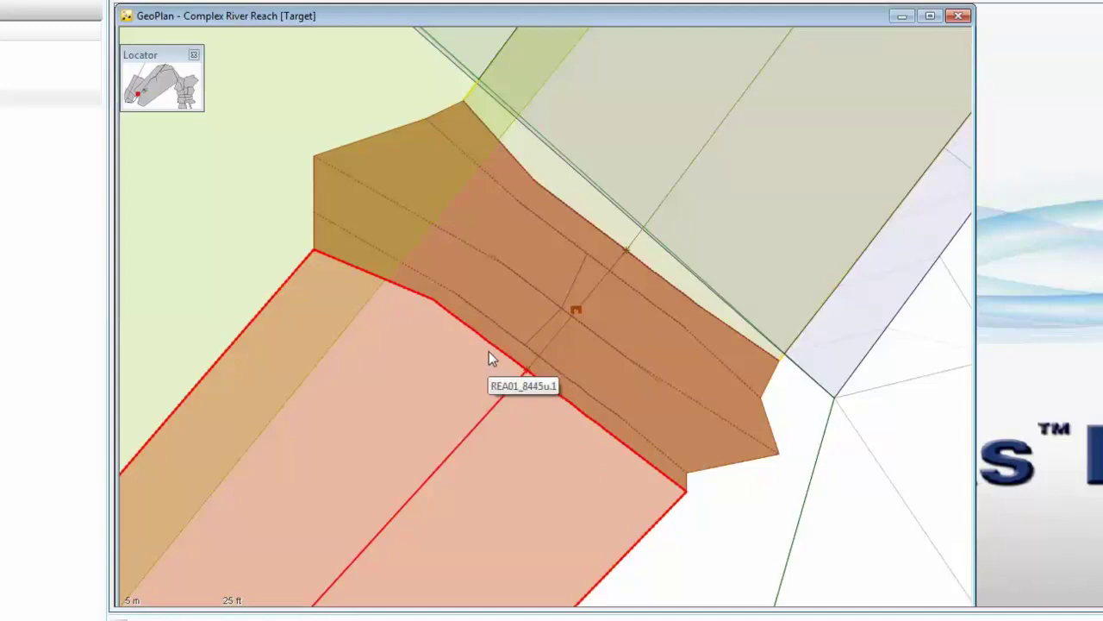
left_click(590, 197)
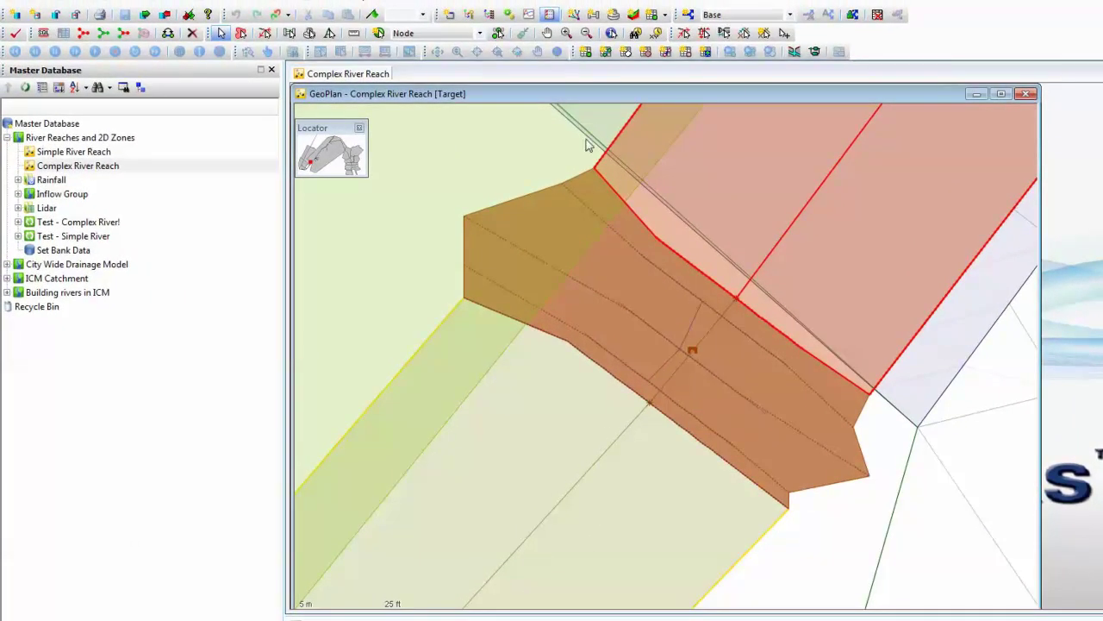
Step: Show the properties of cross section line REA01_8162! and review its section data without changes
left_click(611, 33)
mouse_move(628, 369)
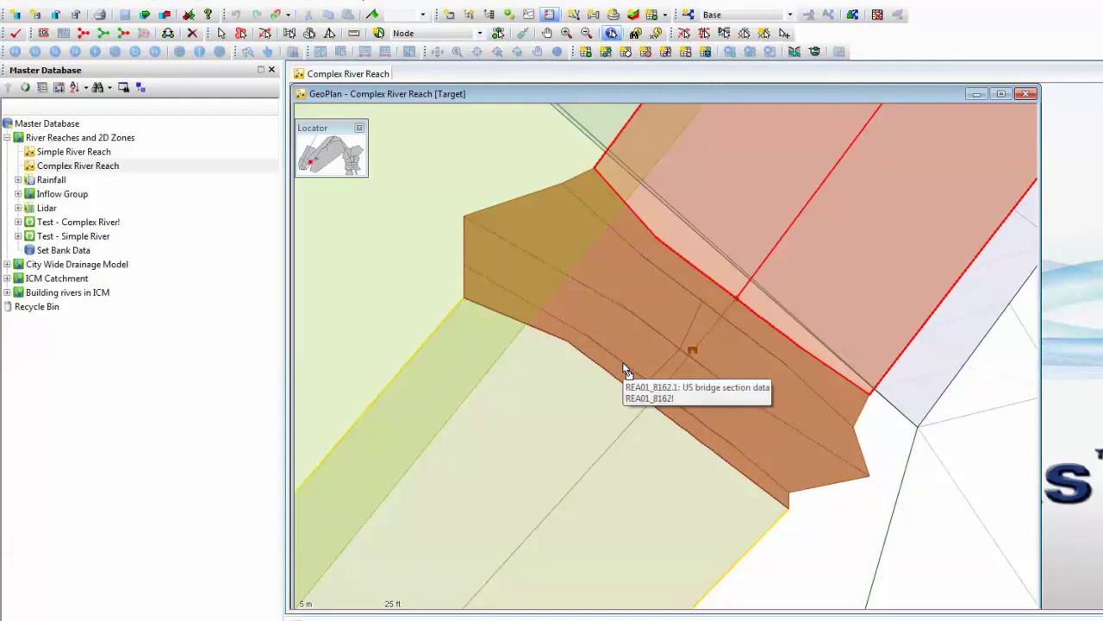
left_click(628, 370)
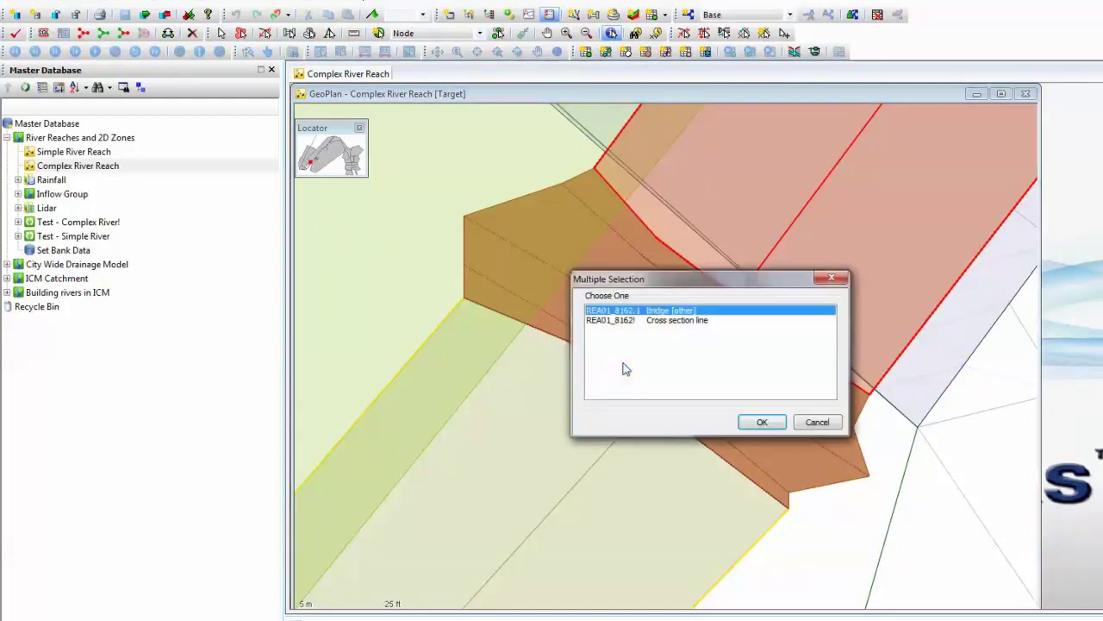
left_click(655, 321)
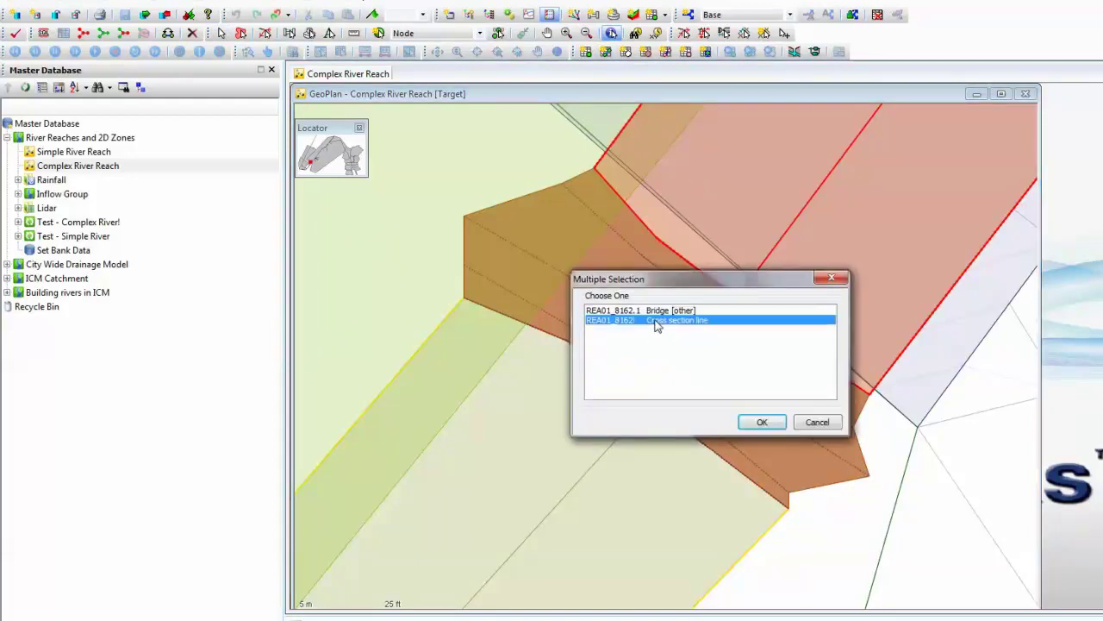
left_click(752, 421)
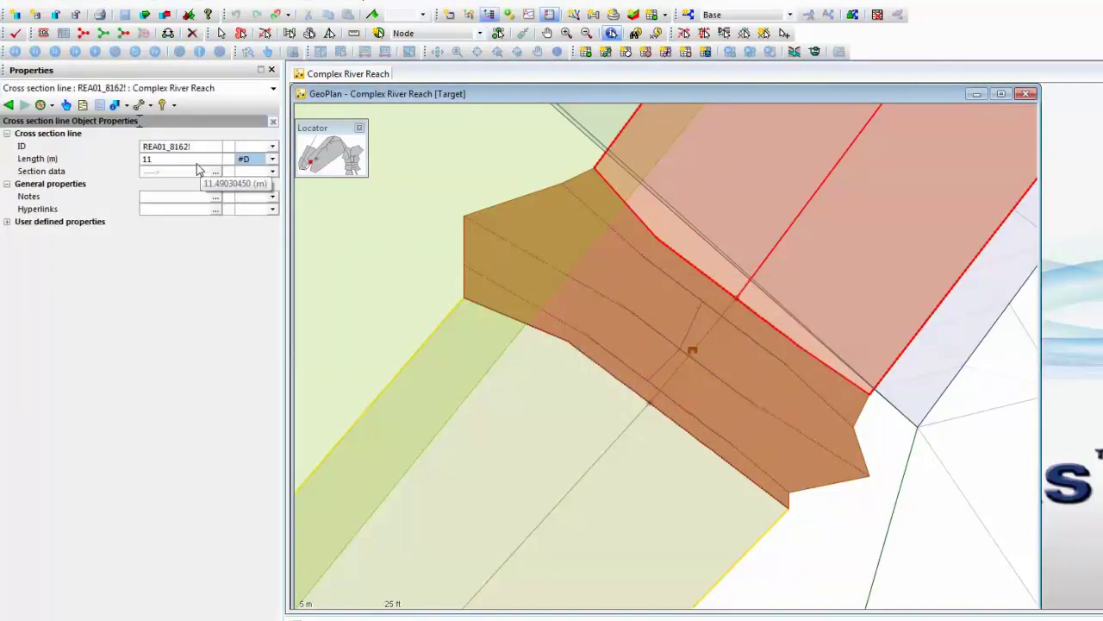
mouse_move(216, 179)
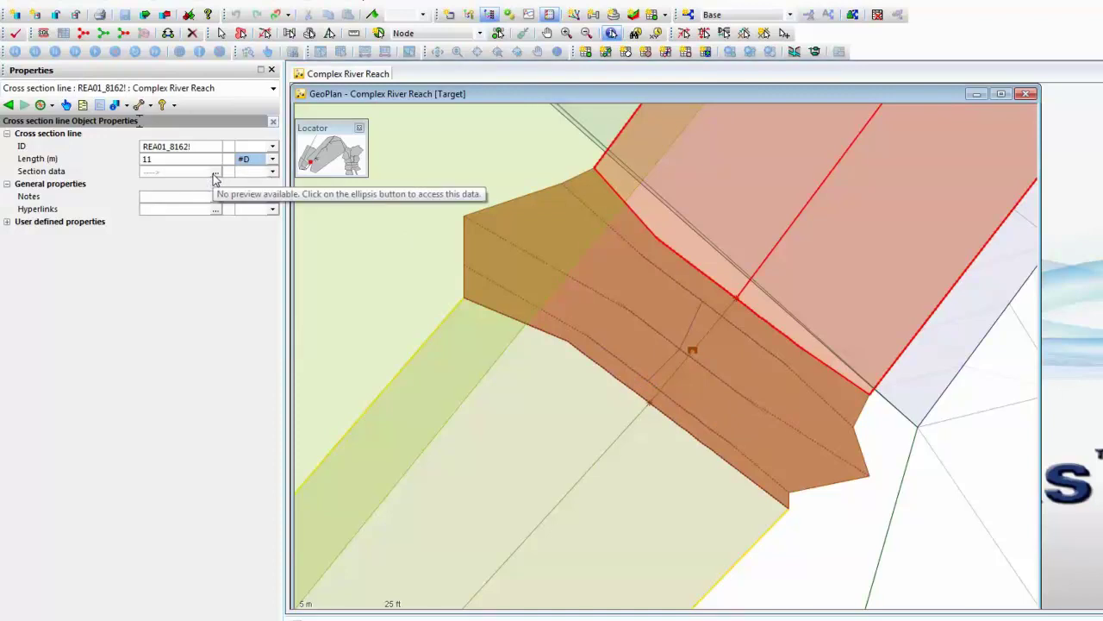
left_click(215, 174)
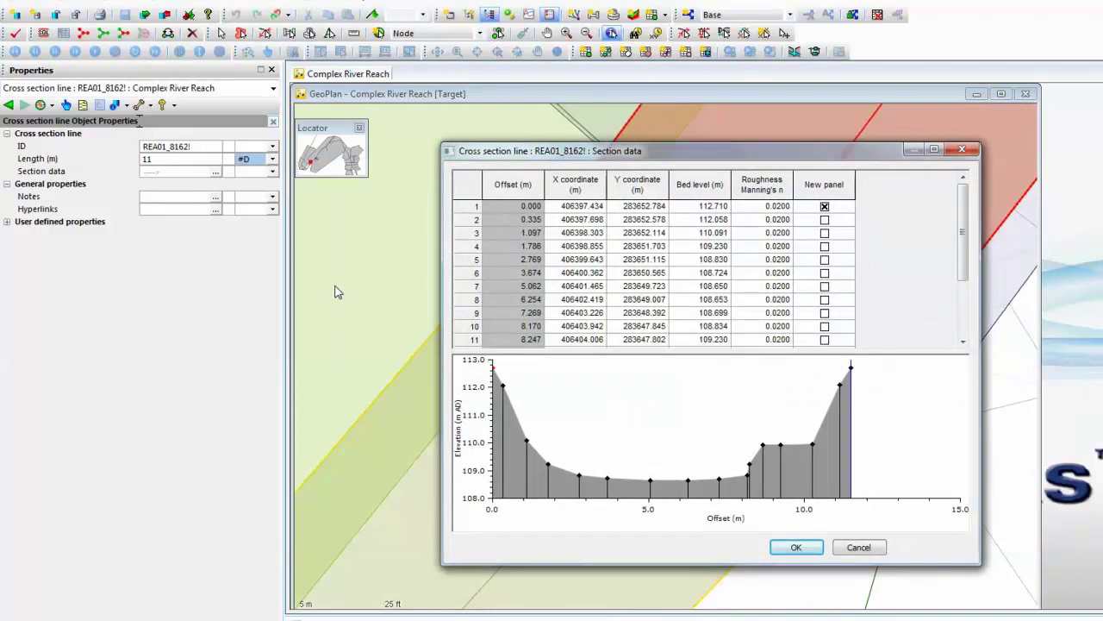
left_click(858, 548)
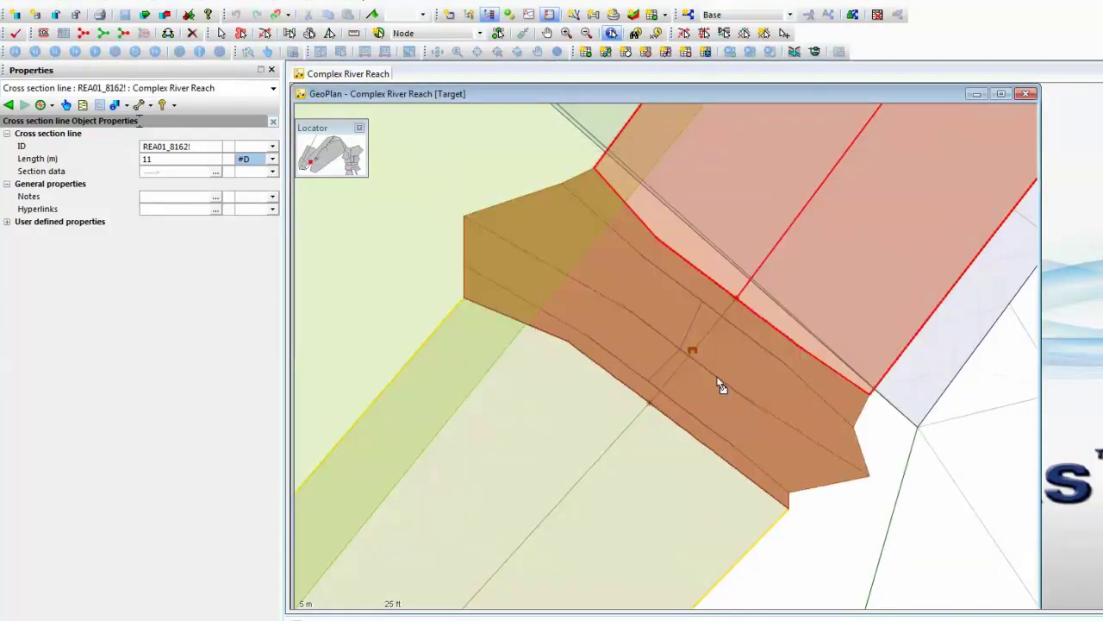
Step: Show the properties of downstream cross section line REA01_8162D! and check its section data unchanged
left_click(674, 282)
left_click(690, 321)
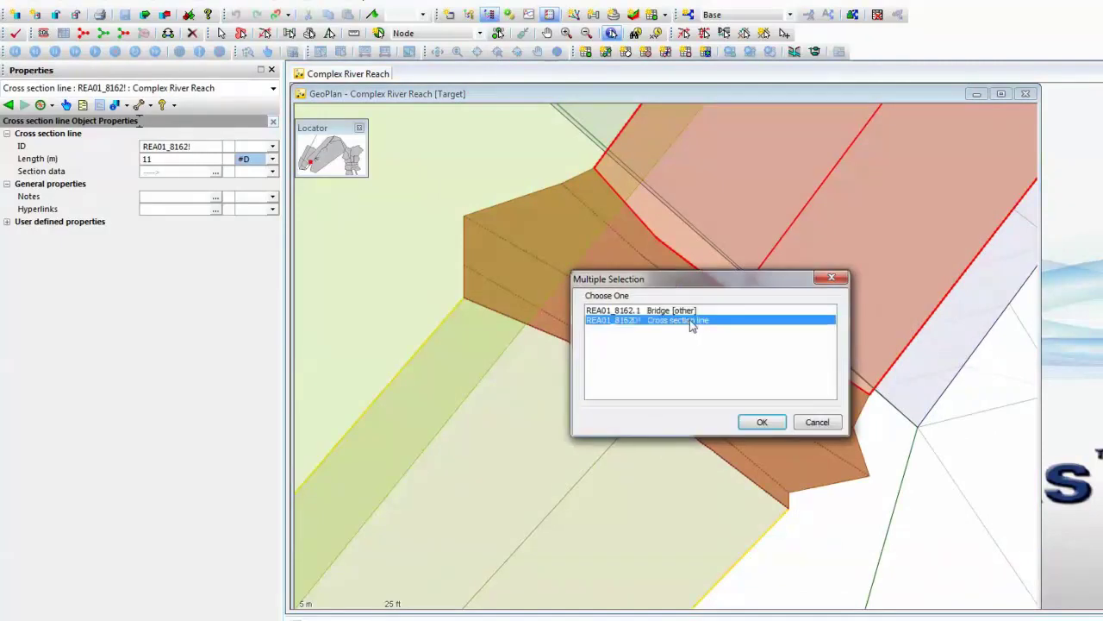
left_click(767, 425)
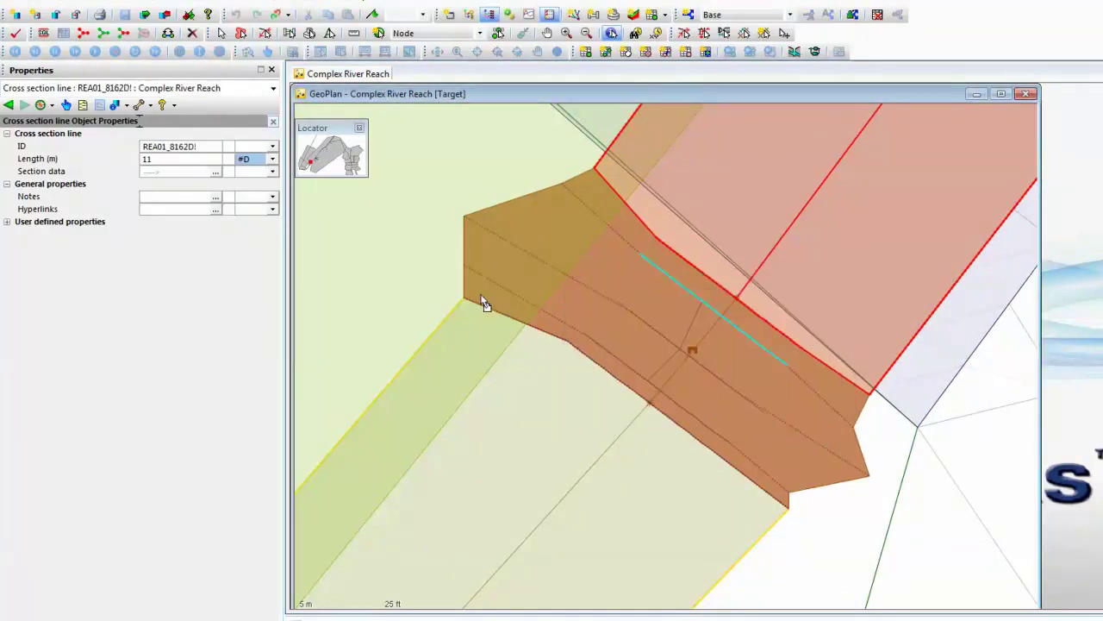
left_click(215, 172)
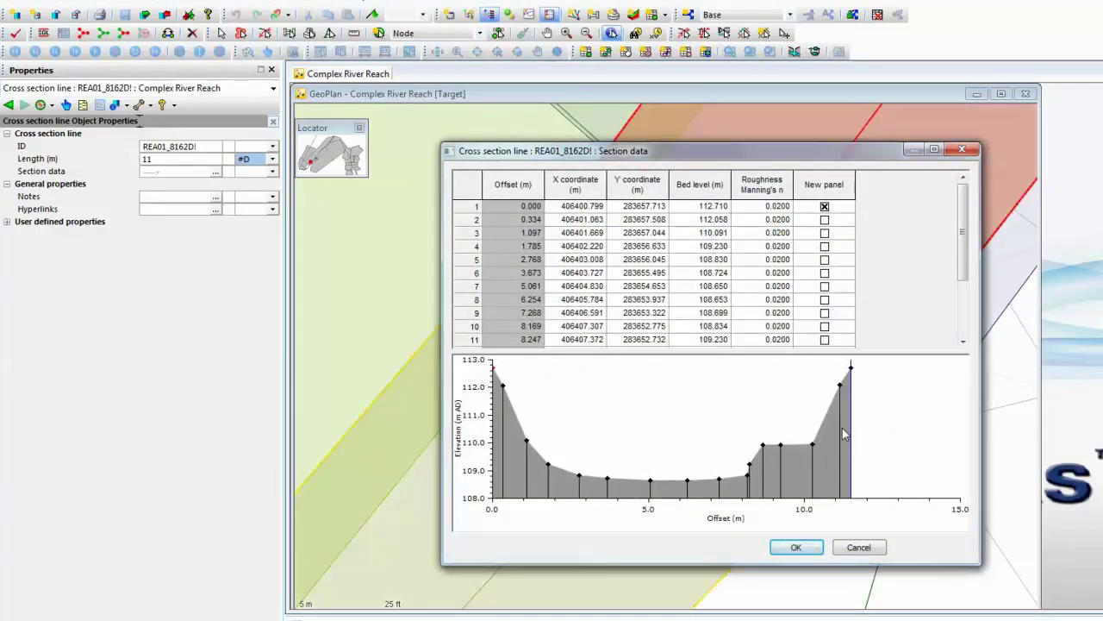
left_click(849, 553)
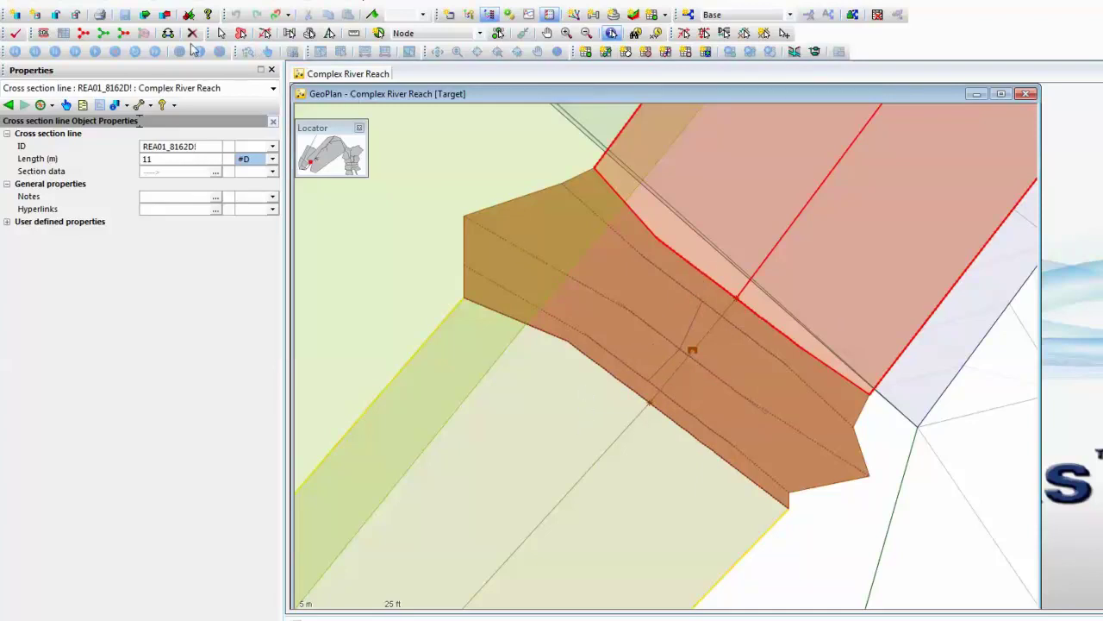
Step: Clear the selection and show bridge REA01_8162.1's properties, including length 8.4 m
left_click(123, 49)
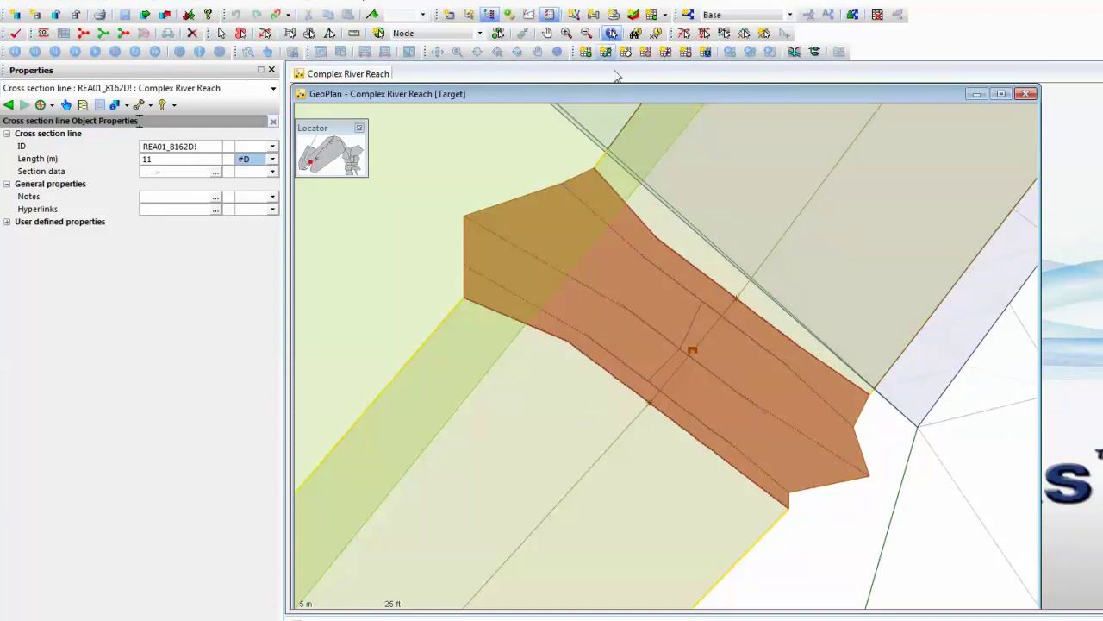
left_click(616, 338)
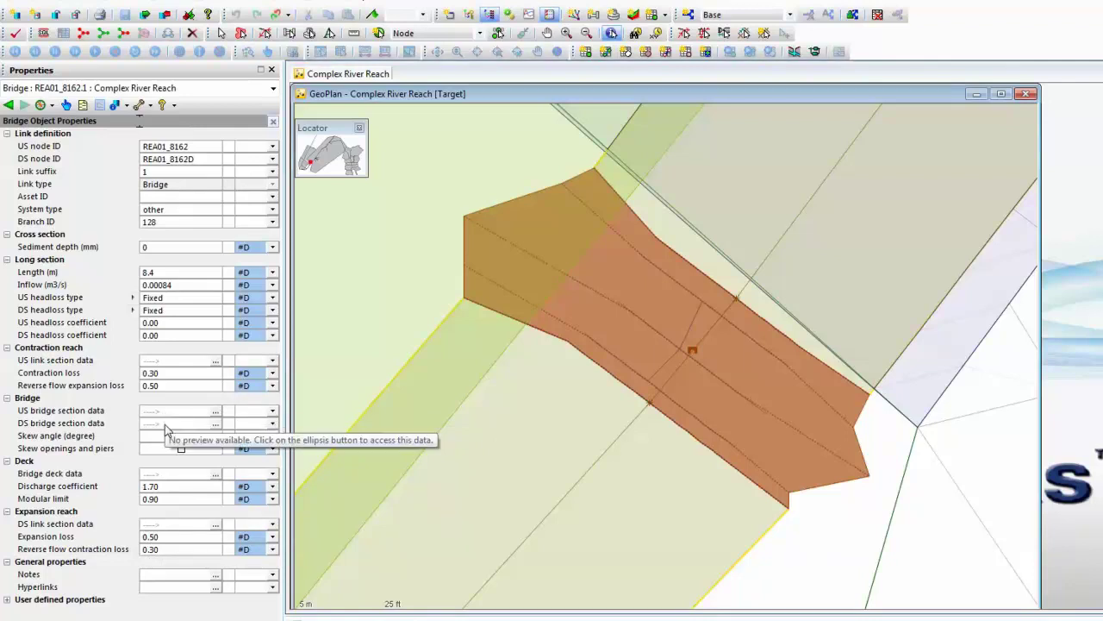
left_click(216, 411)
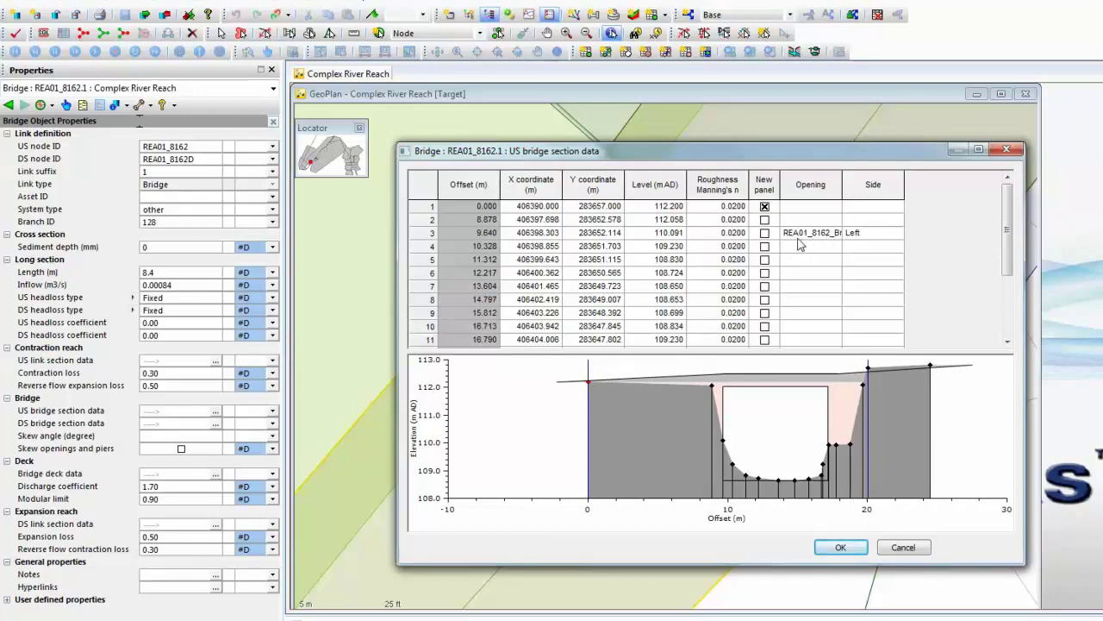
left_click(903, 546)
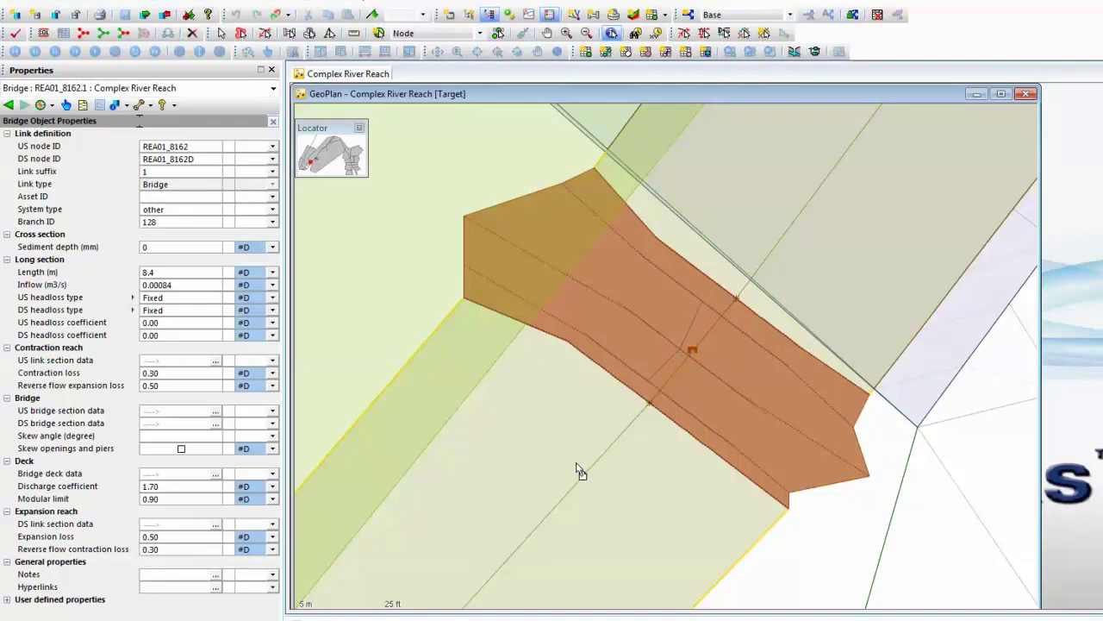
Step: Show the properties of bridge opening REA01_8162_BrOp, then of its RECT shape
left_click(671, 369)
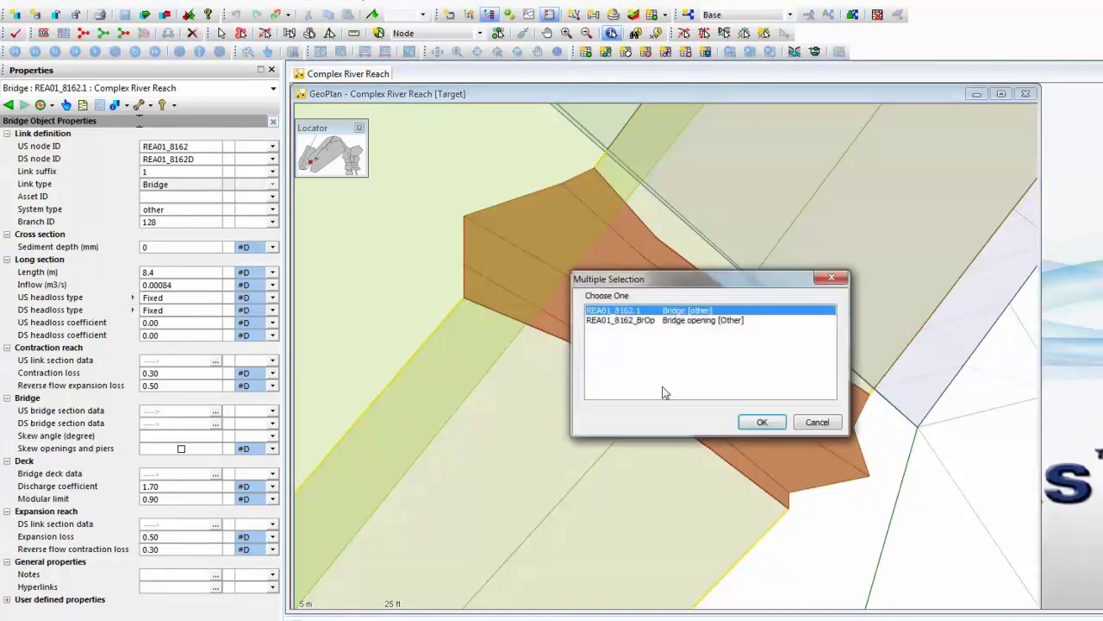
left_click(681, 321)
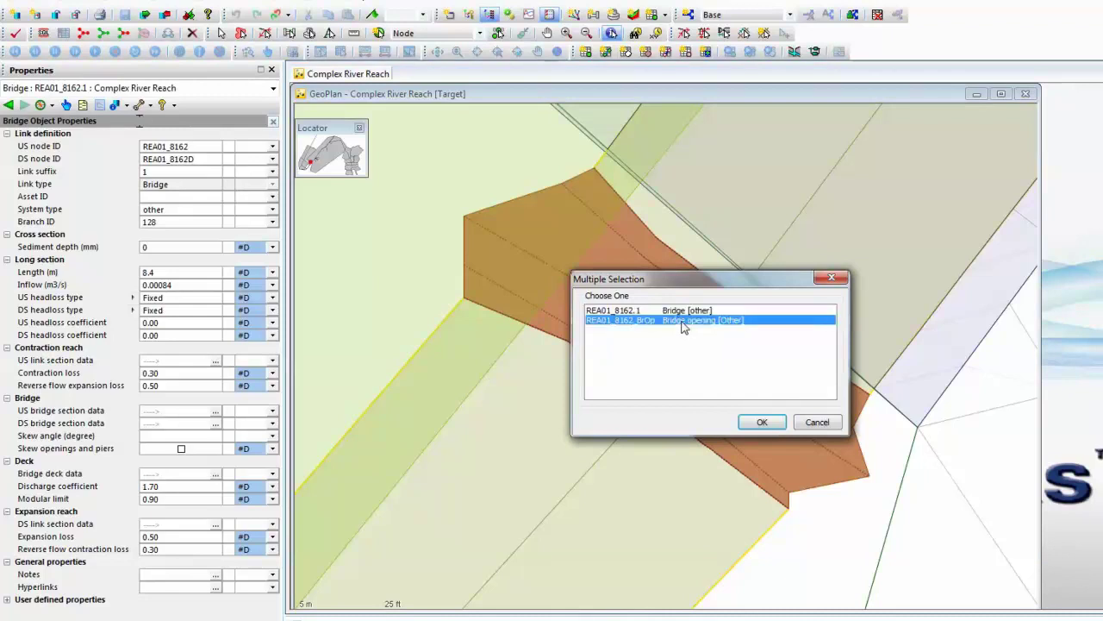
left_click(762, 422)
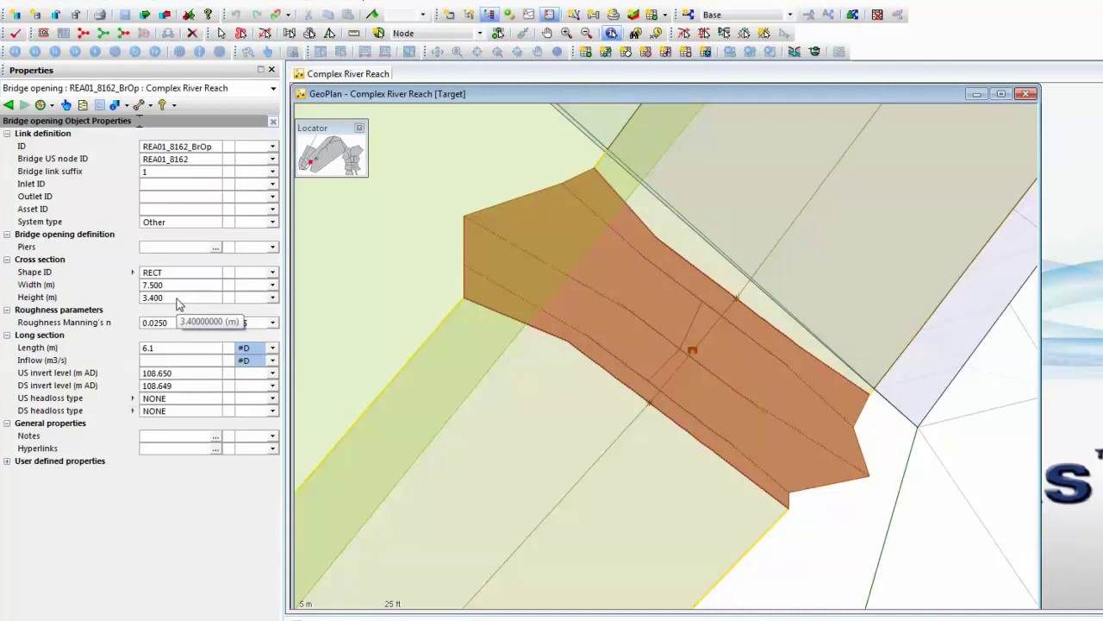
left_click(132, 272)
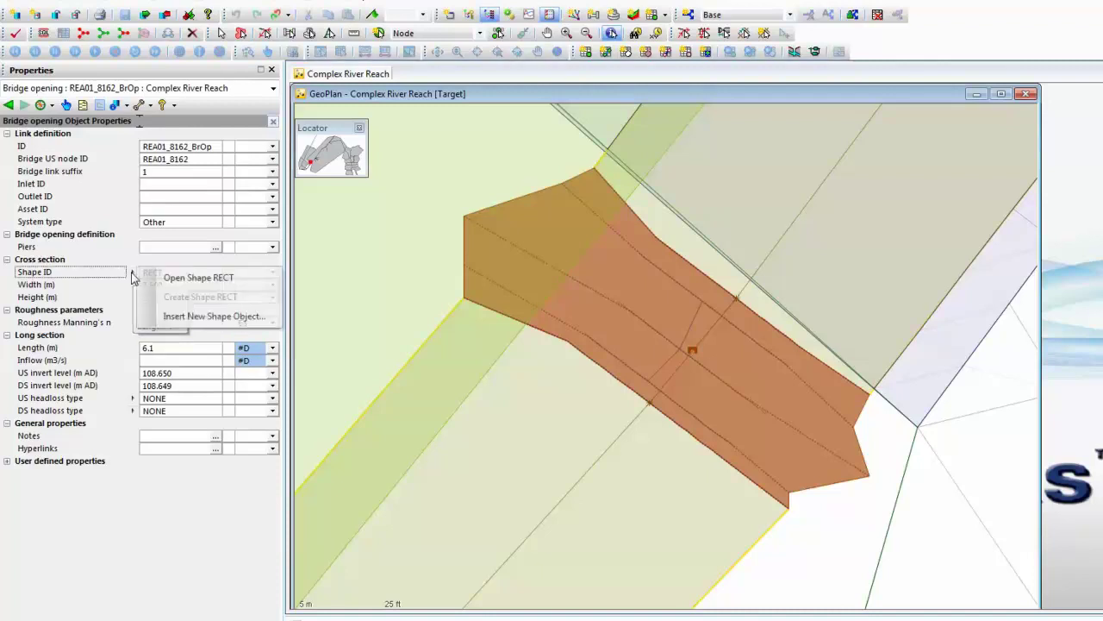
left_click(171, 282)
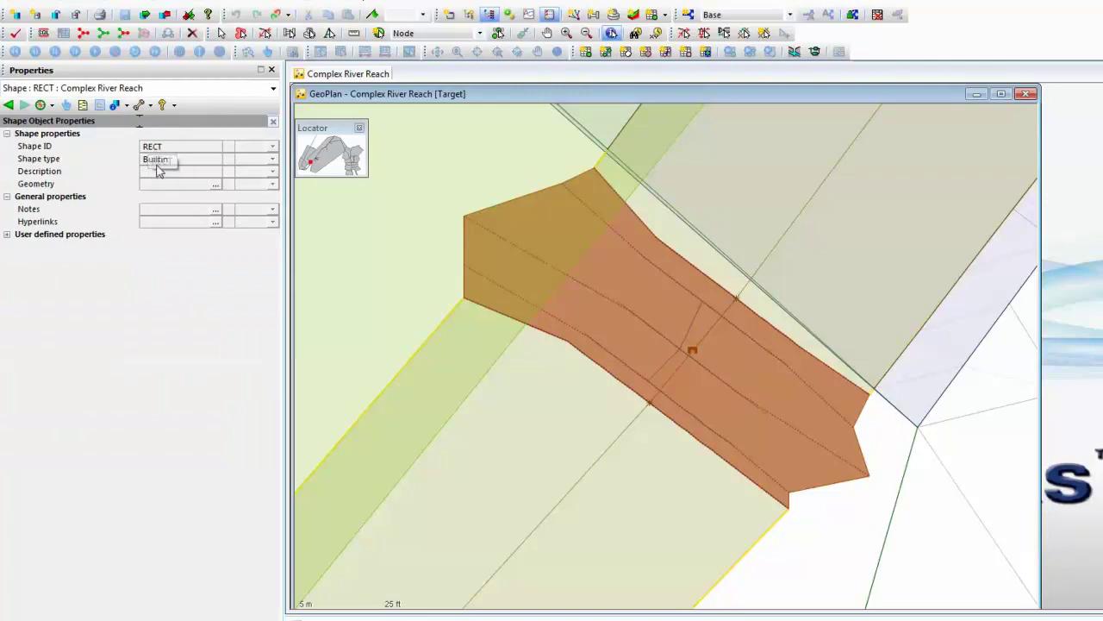
left_click(215, 185)
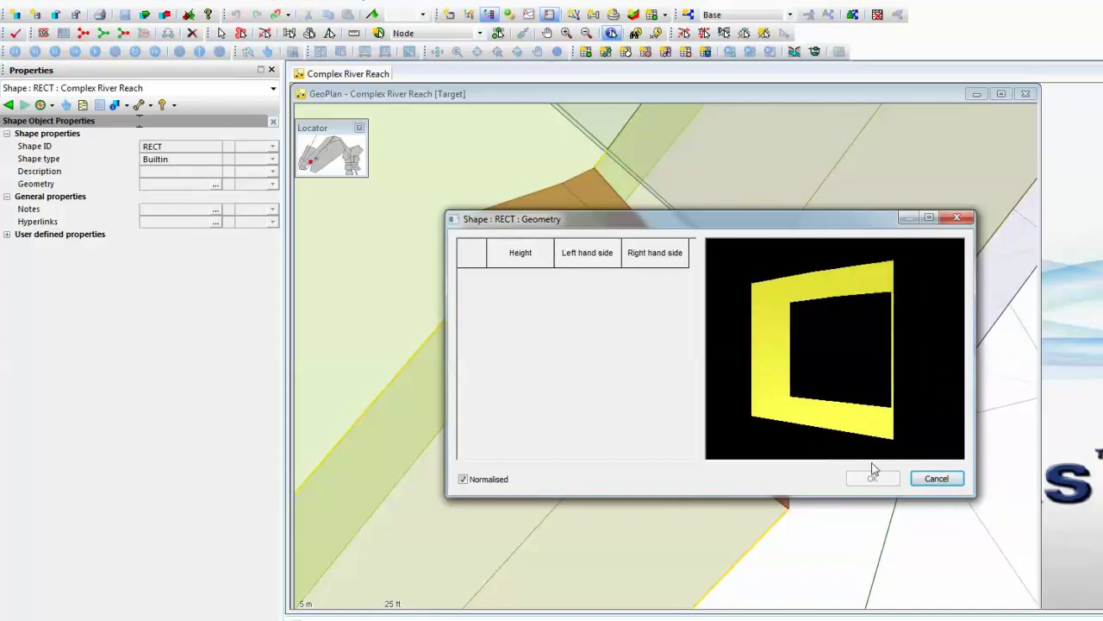
left_click(936, 479)
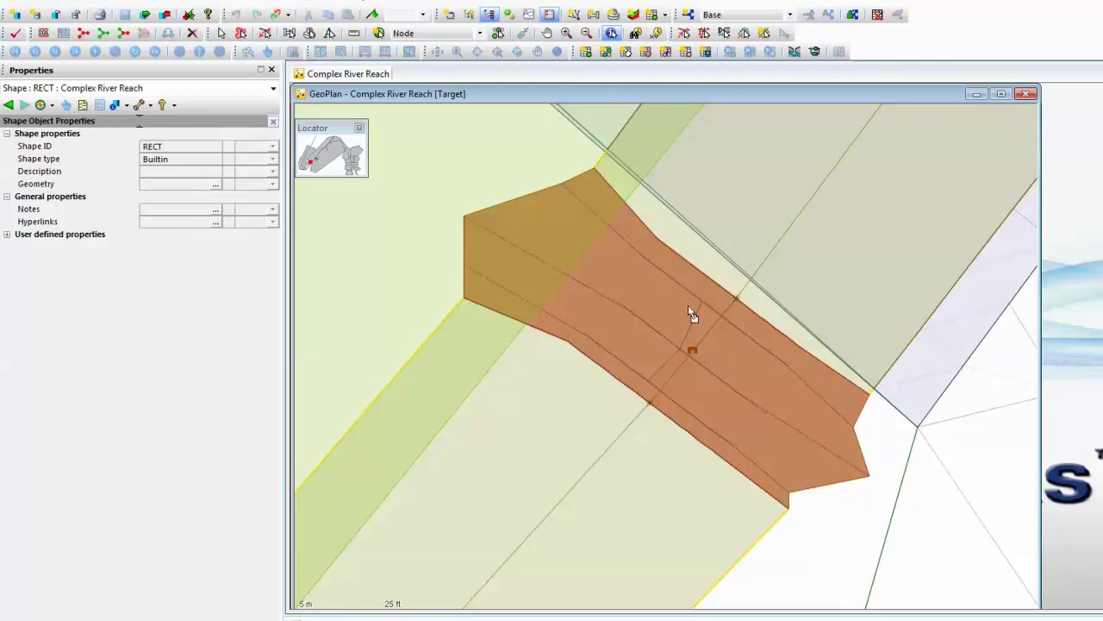
Step: Open an enlarged 3D view of Complex River Reach, angled on the bridge
left_click(631, 16)
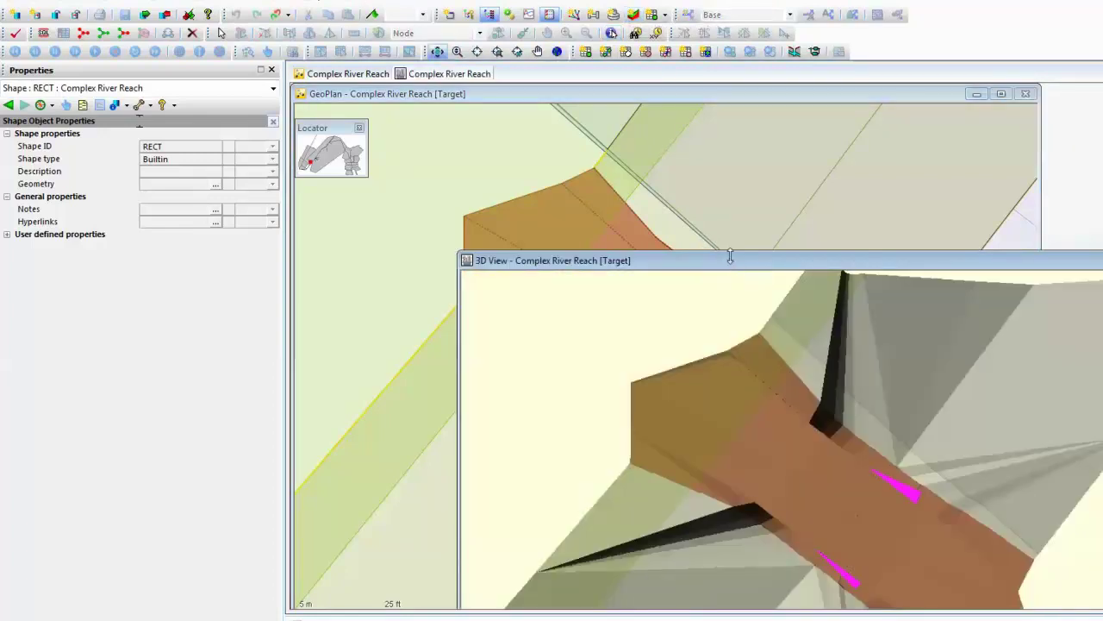
left_click_drag(708, 255, 627, 100)
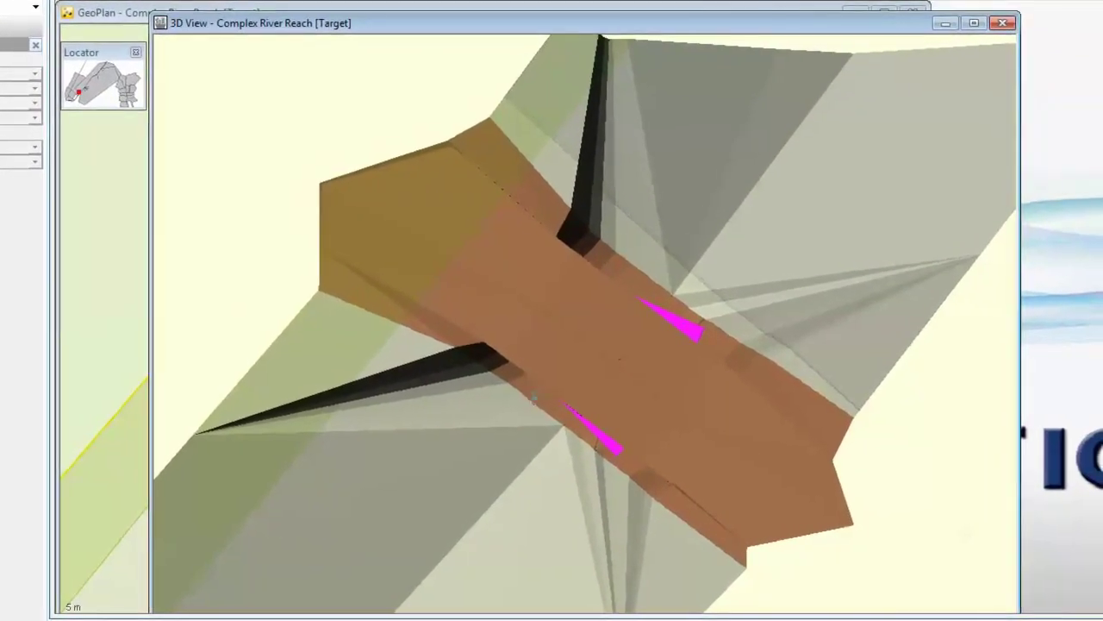
left_click_drag(537, 372, 517, 423)
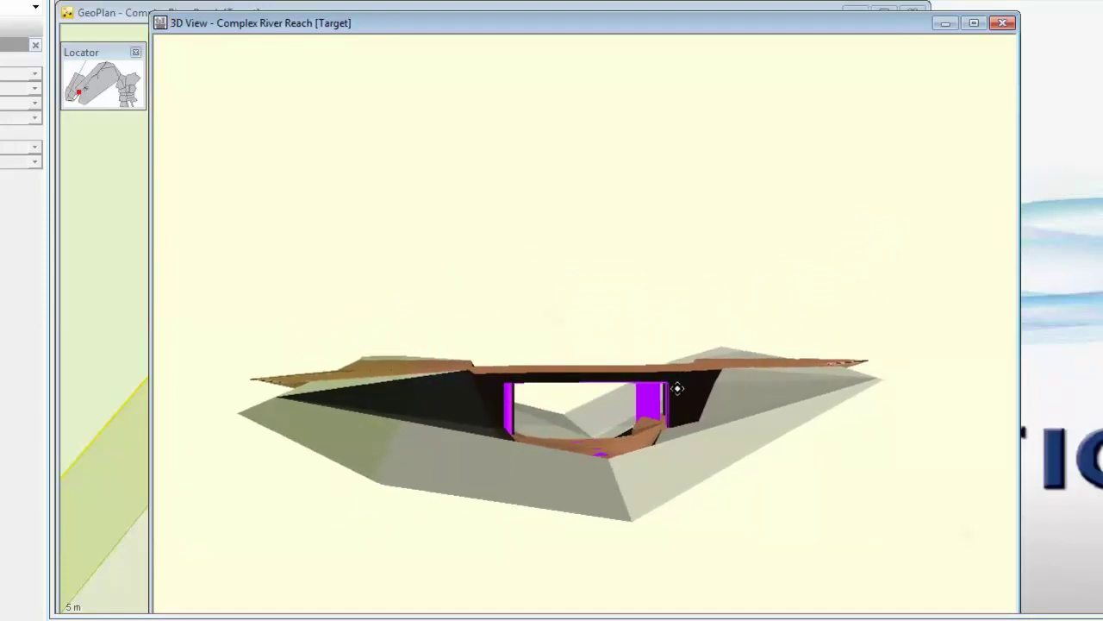
Step: Orbit and zoom the 3D view through the bridge opening, then close it and show the full network
left_click_drag(696, 436, 616, 474)
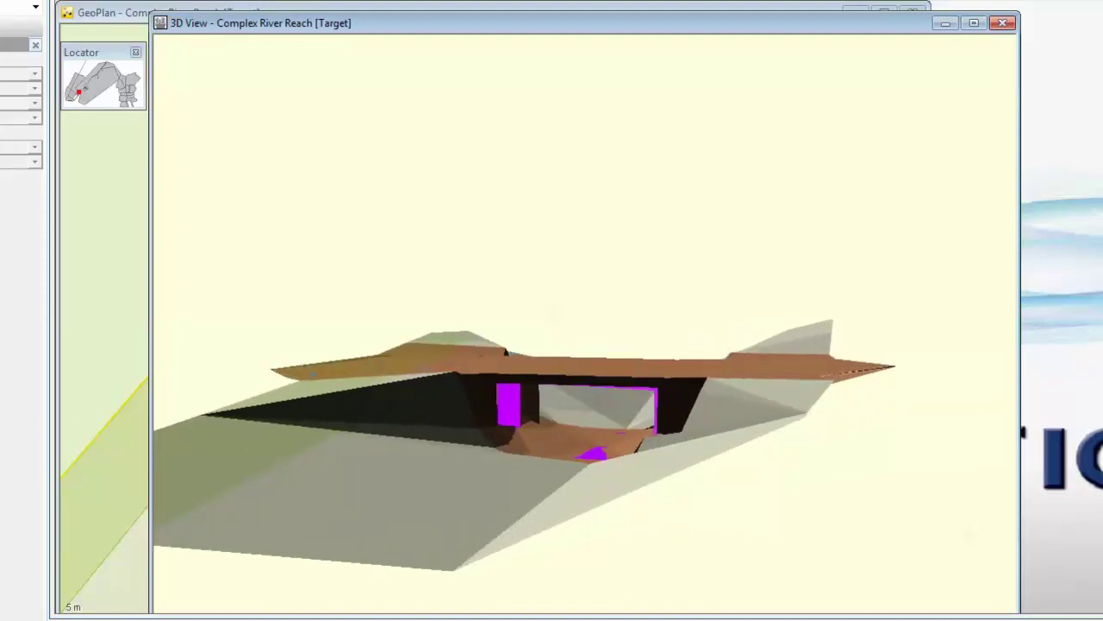
left_click_drag(348, 429, 413, 439)
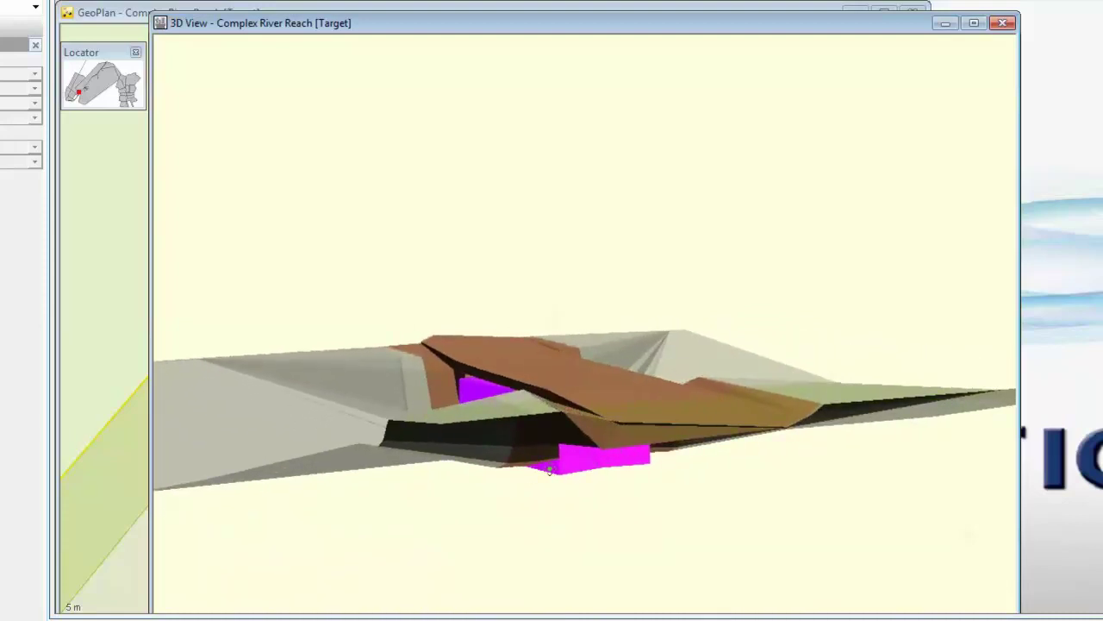
left_click_drag(630, 466, 460, 418)
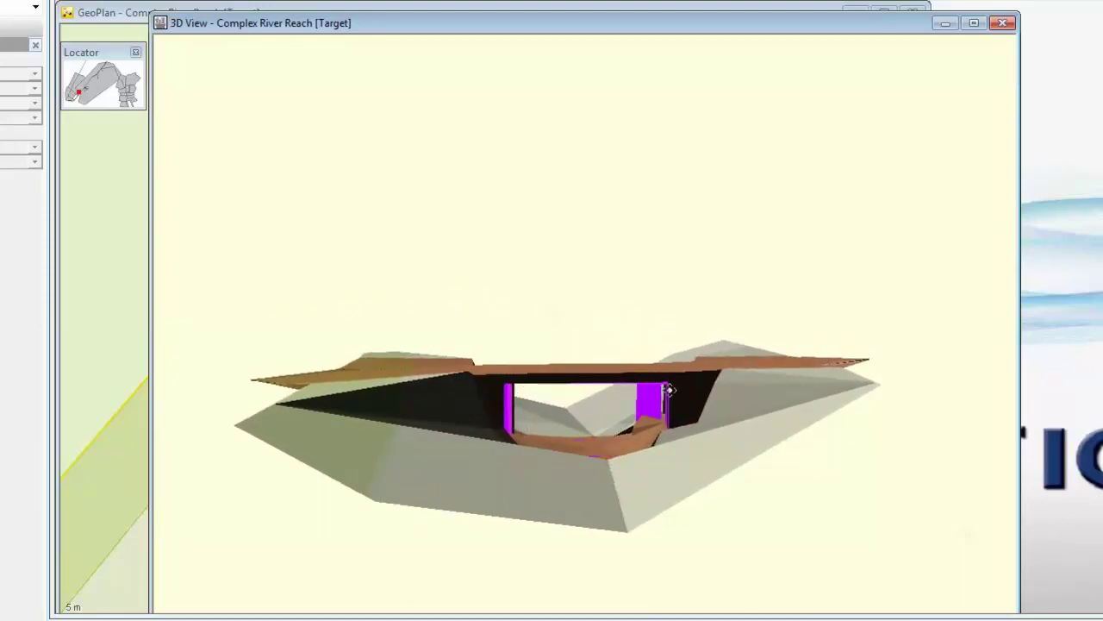
scroll(657, 438, "up", 2)
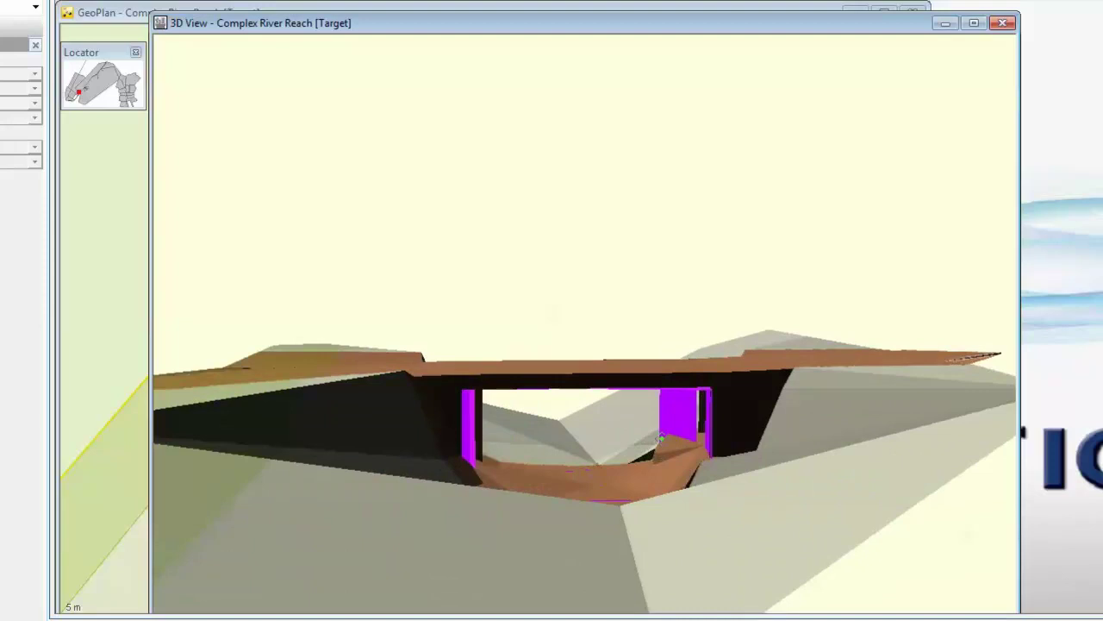
scroll(661, 438, "up", 2)
left_click_drag(652, 444, 448, 496)
left_click_drag(359, 483, 540, 468)
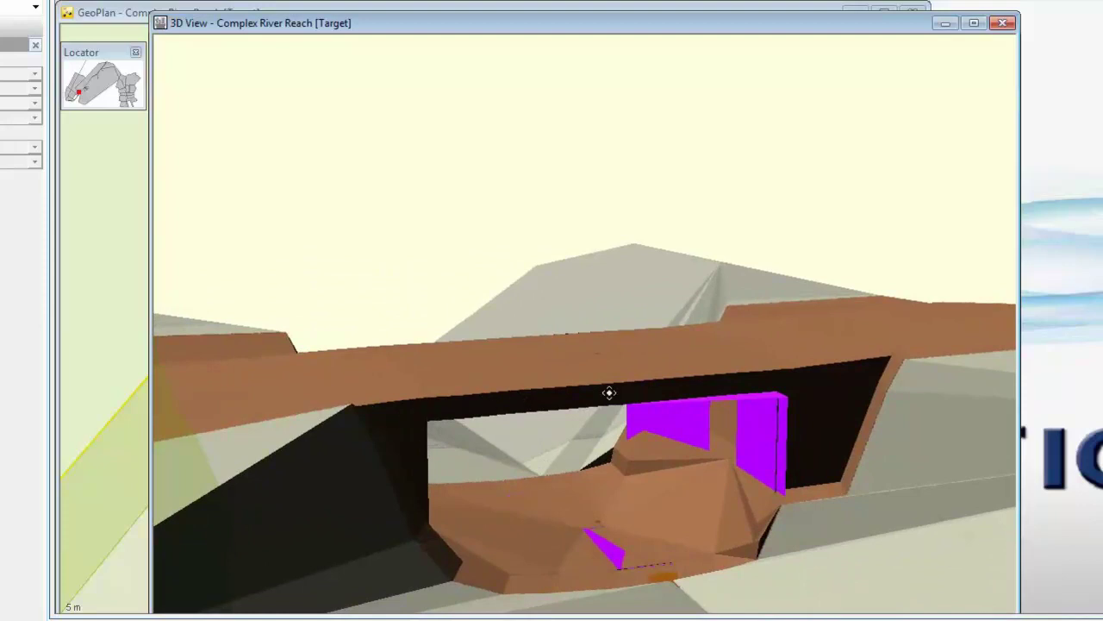
left_click(1002, 23)
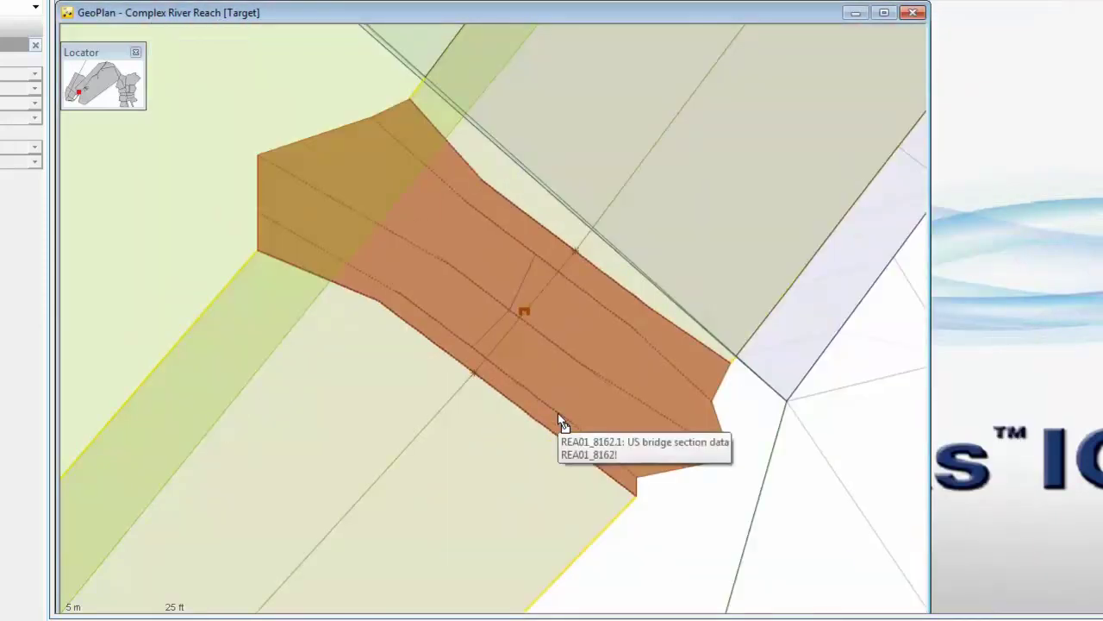
key("Home")
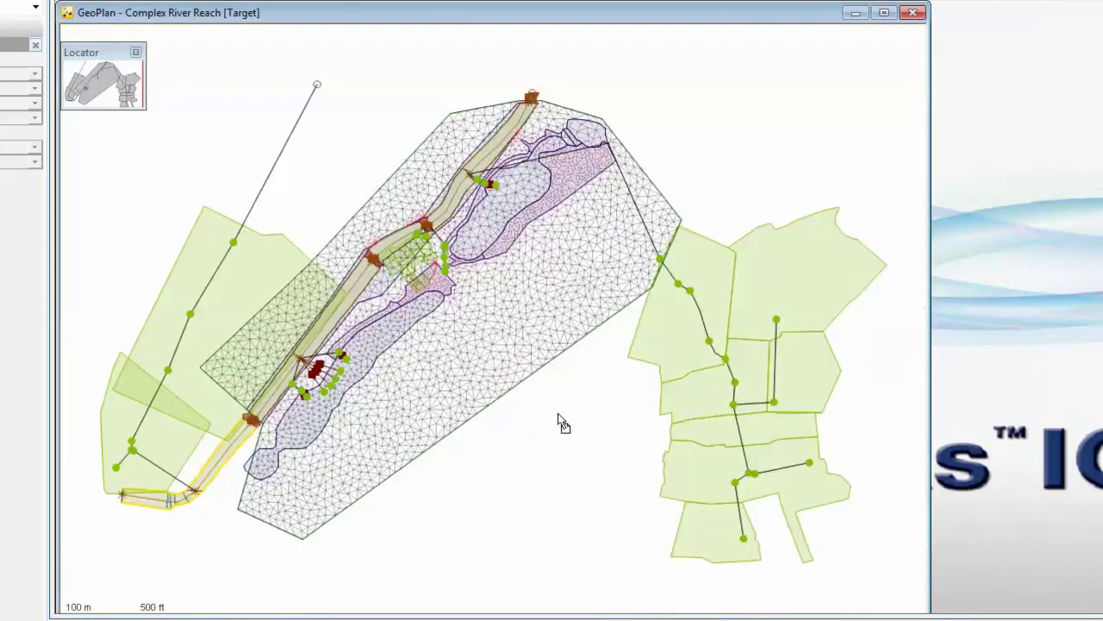